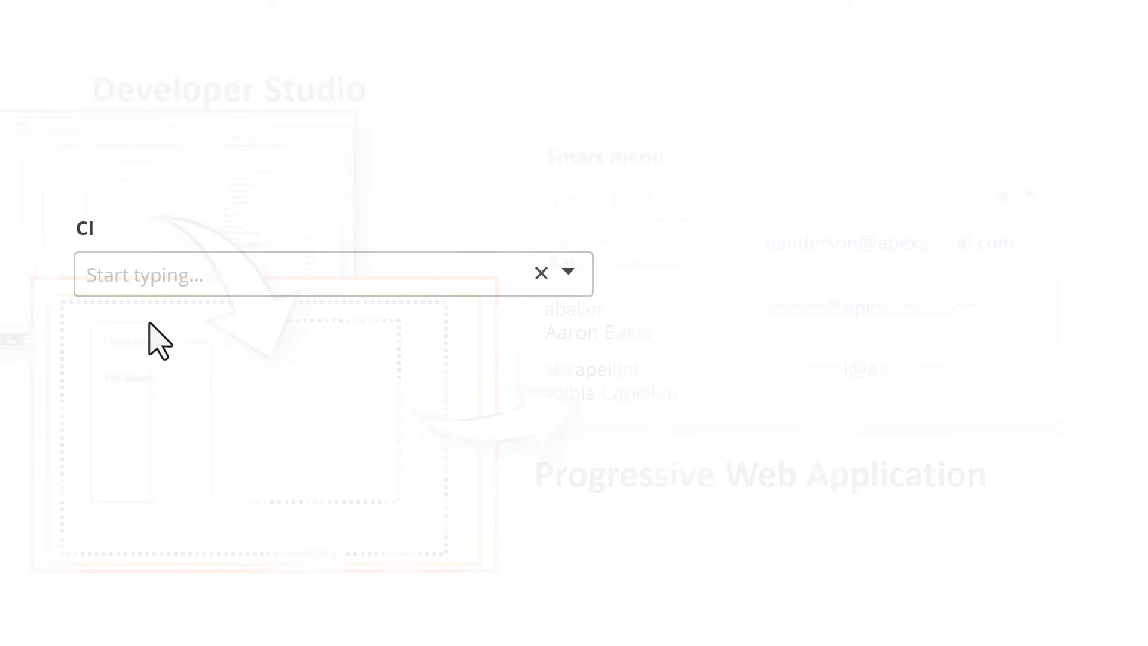
- Open the User form via AR System Navigator > Forms to show its Default Admin View1
left_click(114, 288)
type("%")
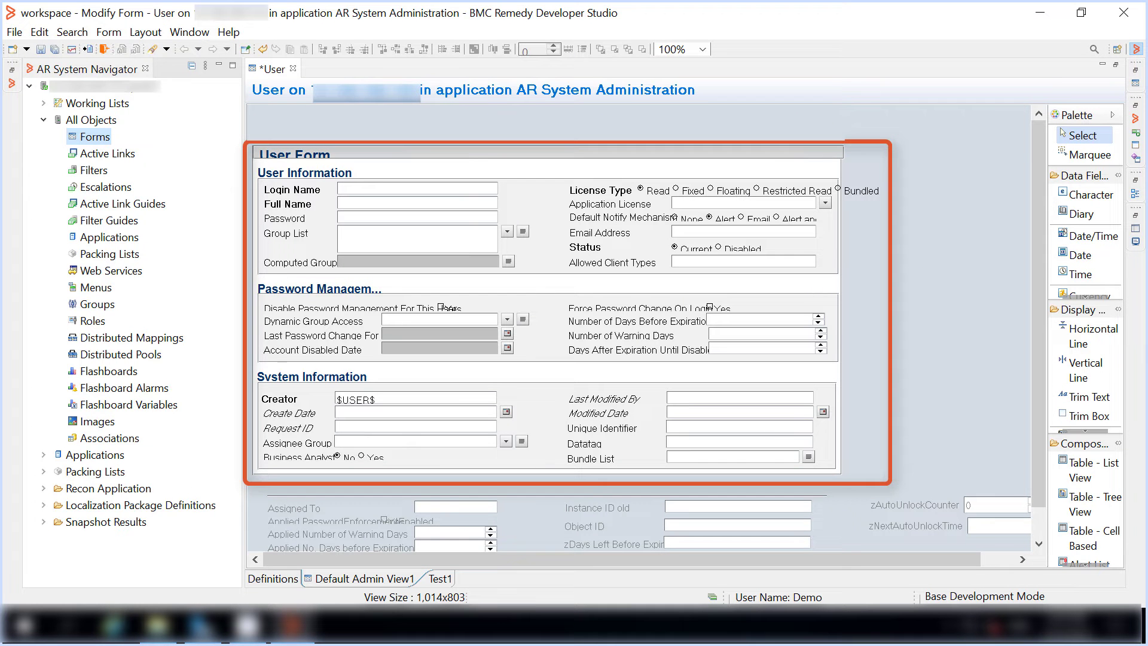
- Create a Progressive view, NewDefault Admin View1, on the User form and inspect its panel tree
left_click(106, 41)
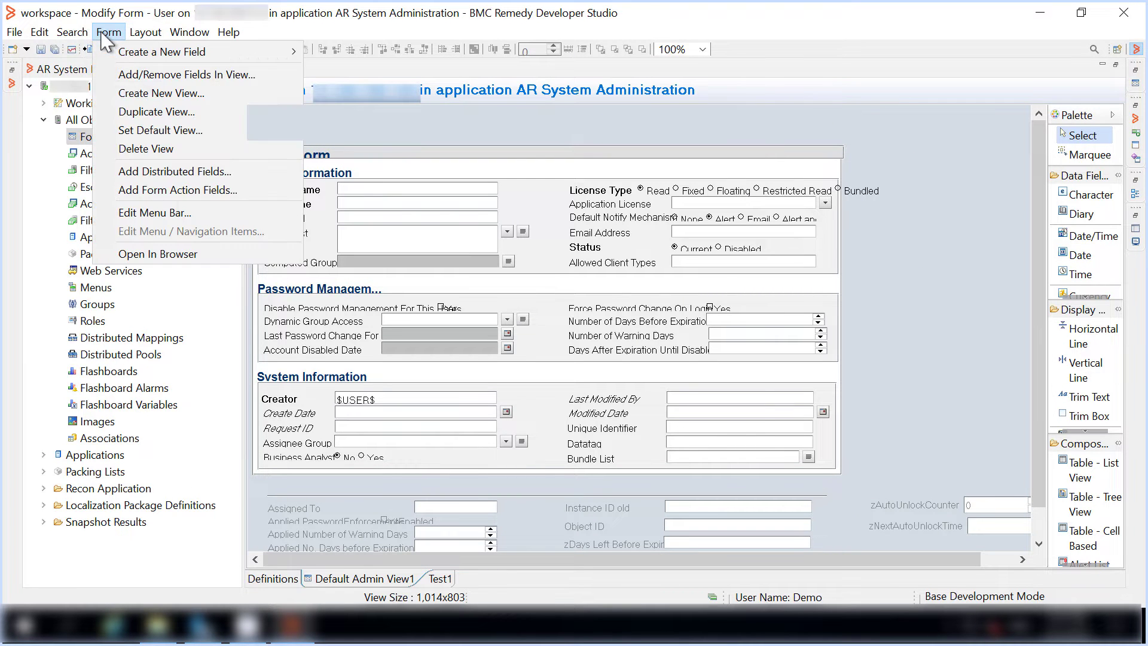
left_click(171, 93)
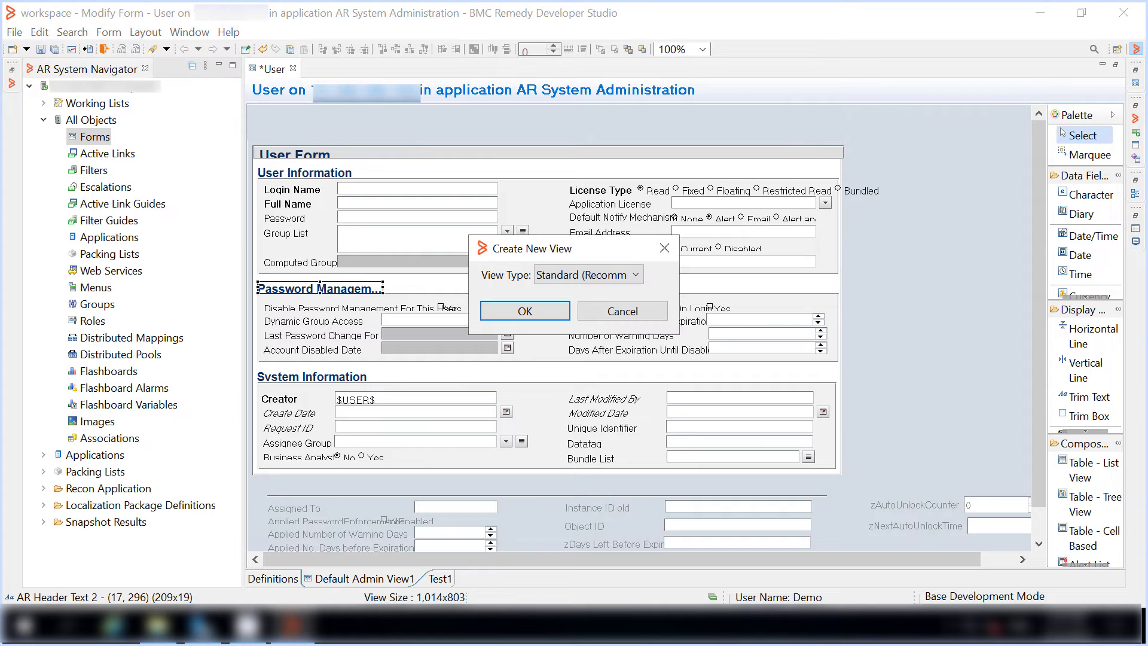
left_click(569, 276)
left_click(567, 325)
left_click(514, 313)
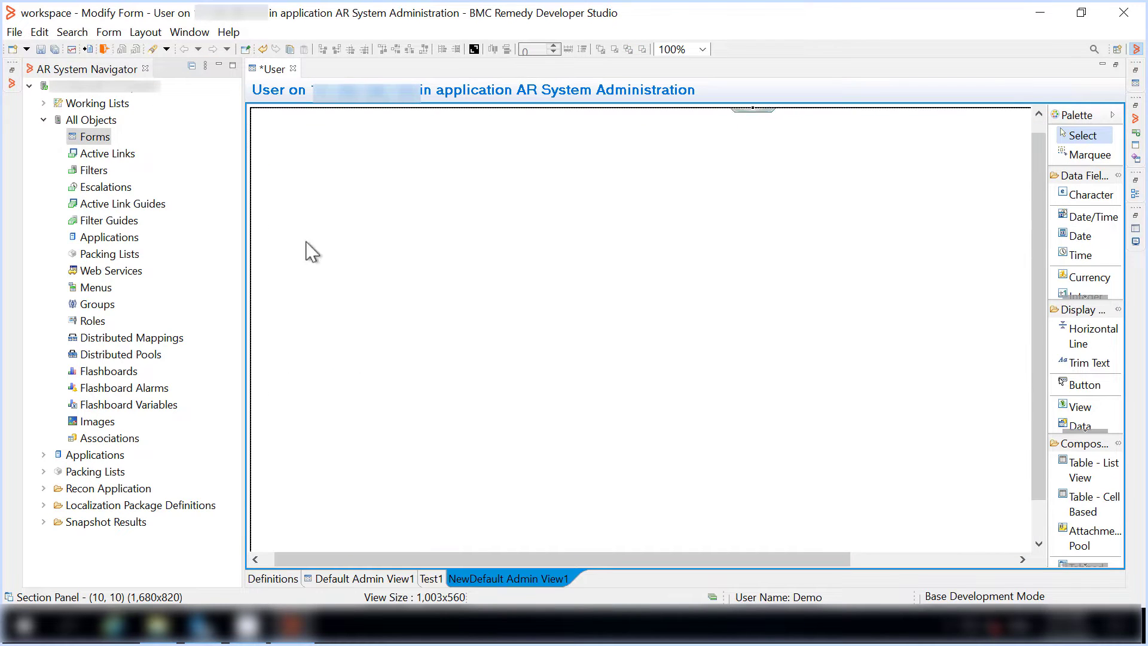
left_click(1135, 193)
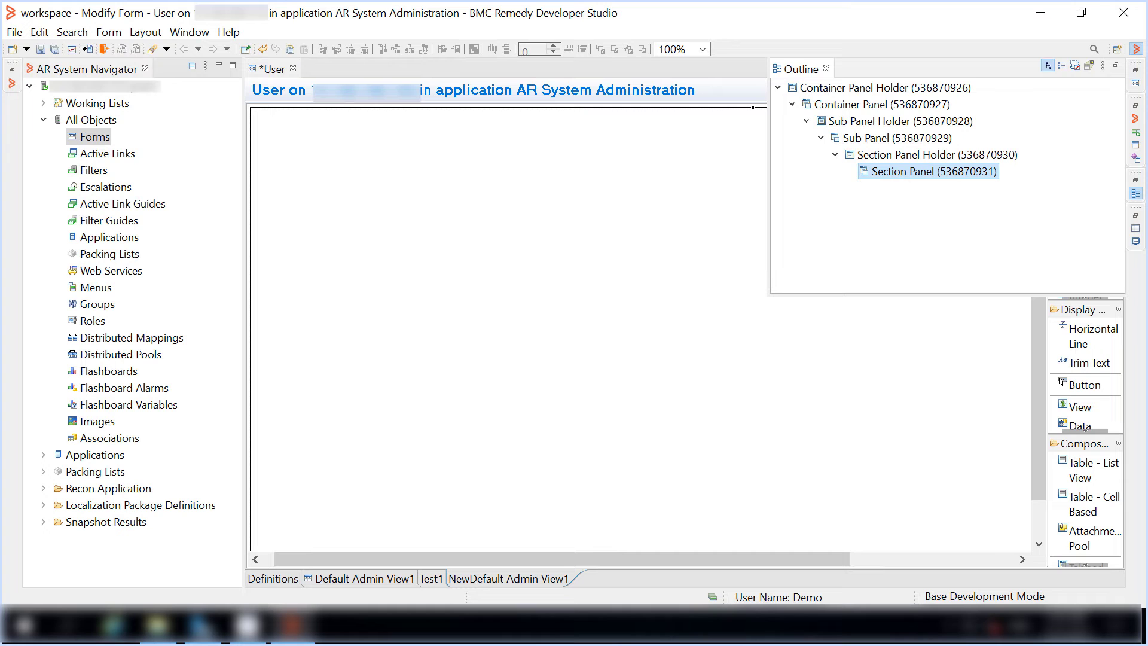
- Add a flow panel holder to the section panel and enlarge it across and down the canvas
left_click(374, 216)
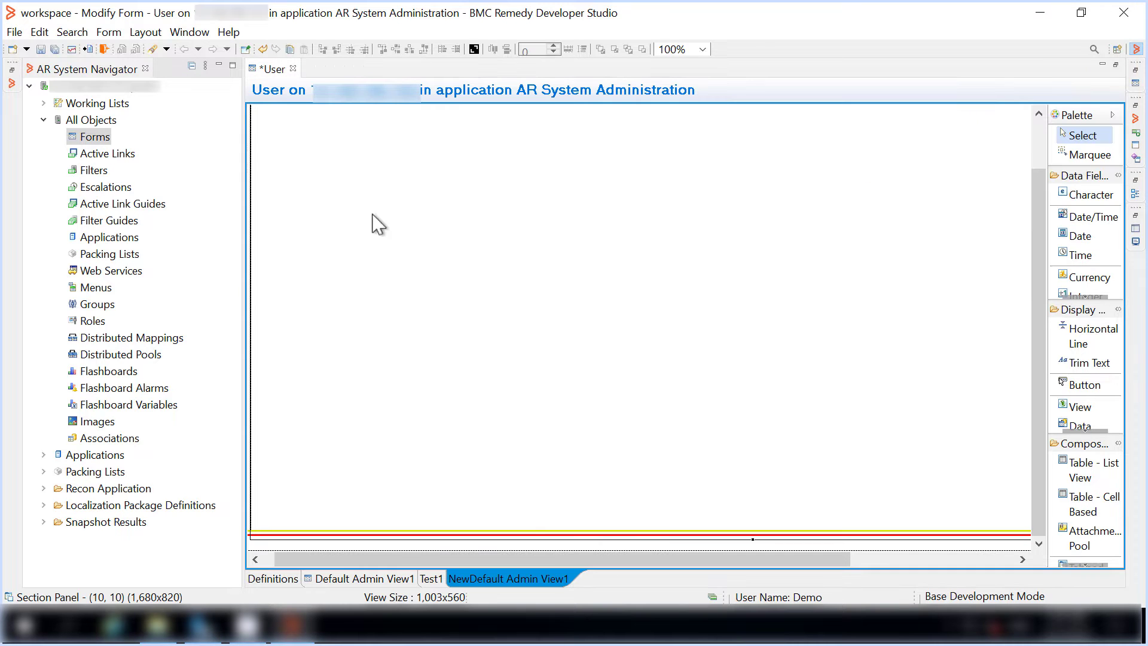
right_click(373, 217)
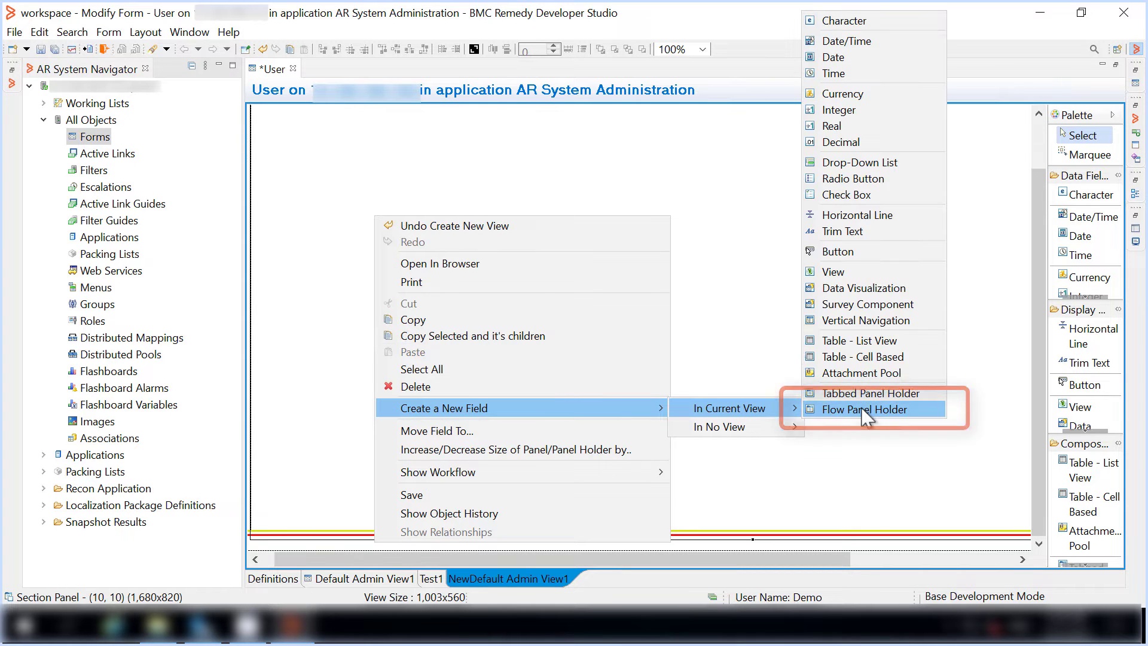
left_click(865, 410)
left_click_drag(375, 215, 269, 131)
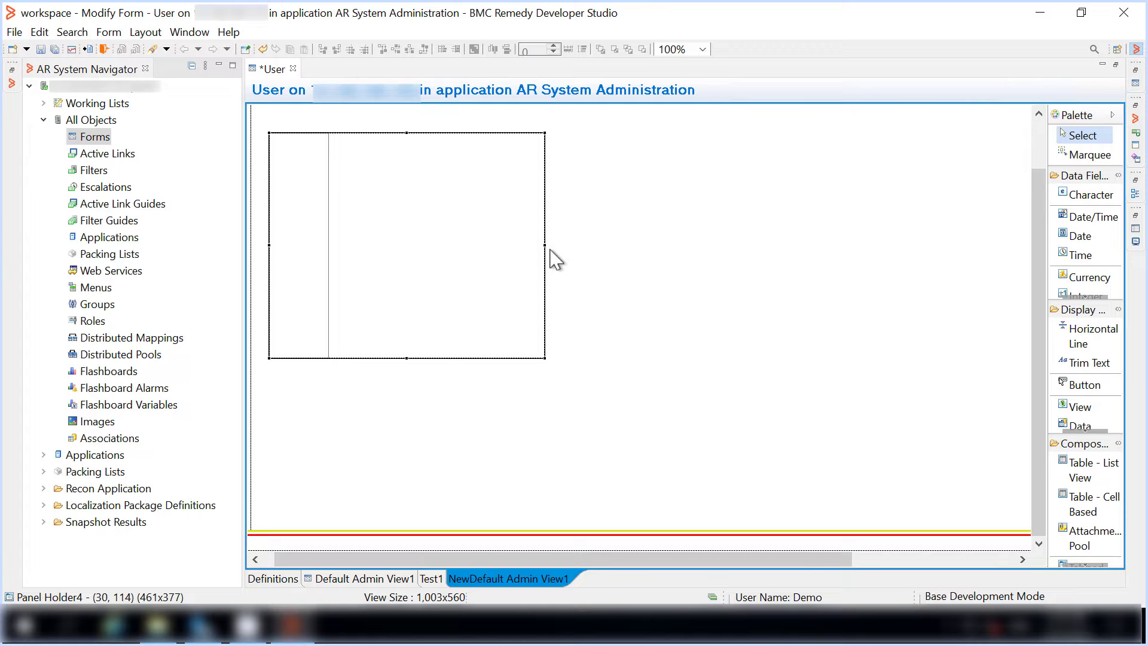
left_click_drag(543, 244, 972, 245)
left_click_drag(633, 358, 630, 470)
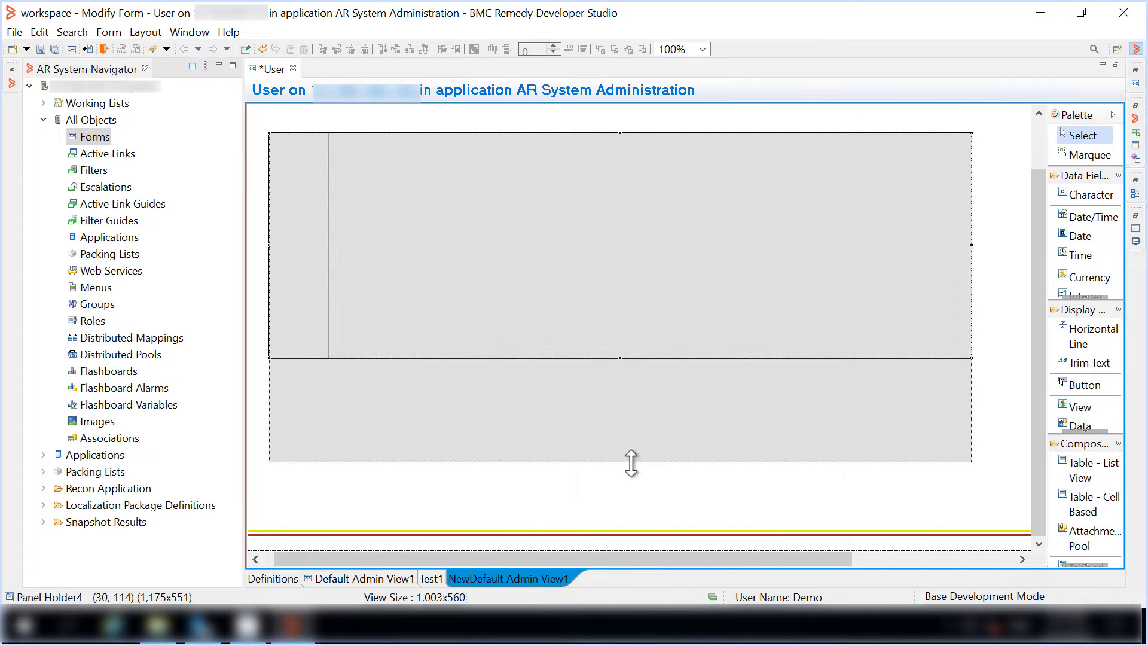
- Widen Panel4 to fill the holder and check the list of panel types for its Type property
left_click(330, 302)
left_click_drag(331, 303, 929, 300)
left_click(1135, 193)
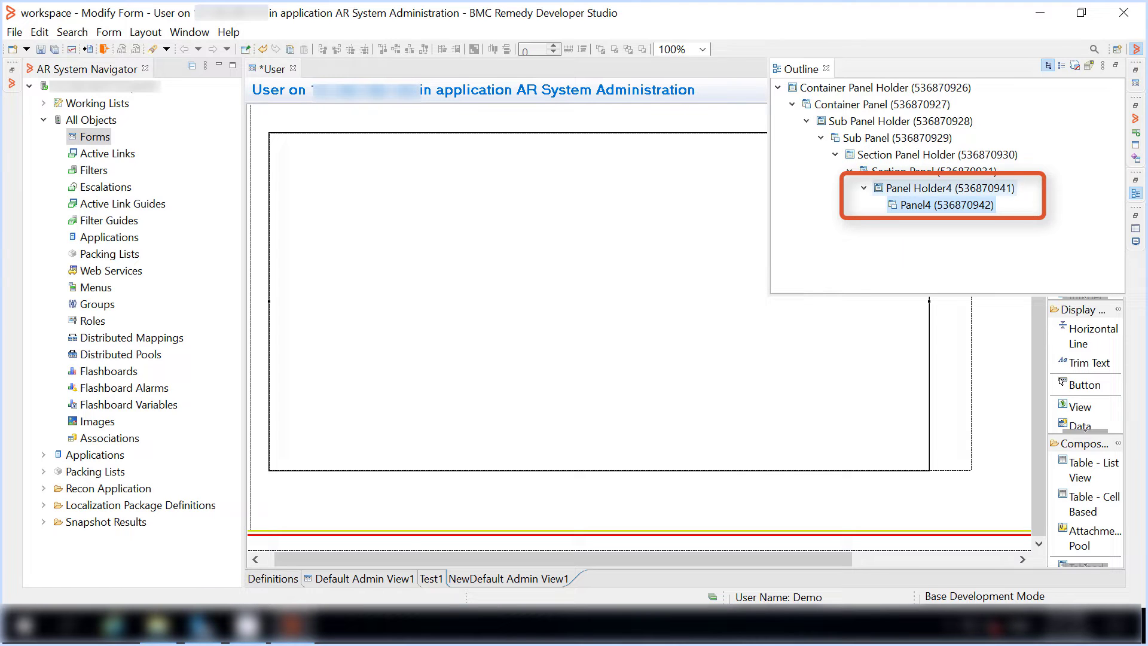
left_click(1135, 232)
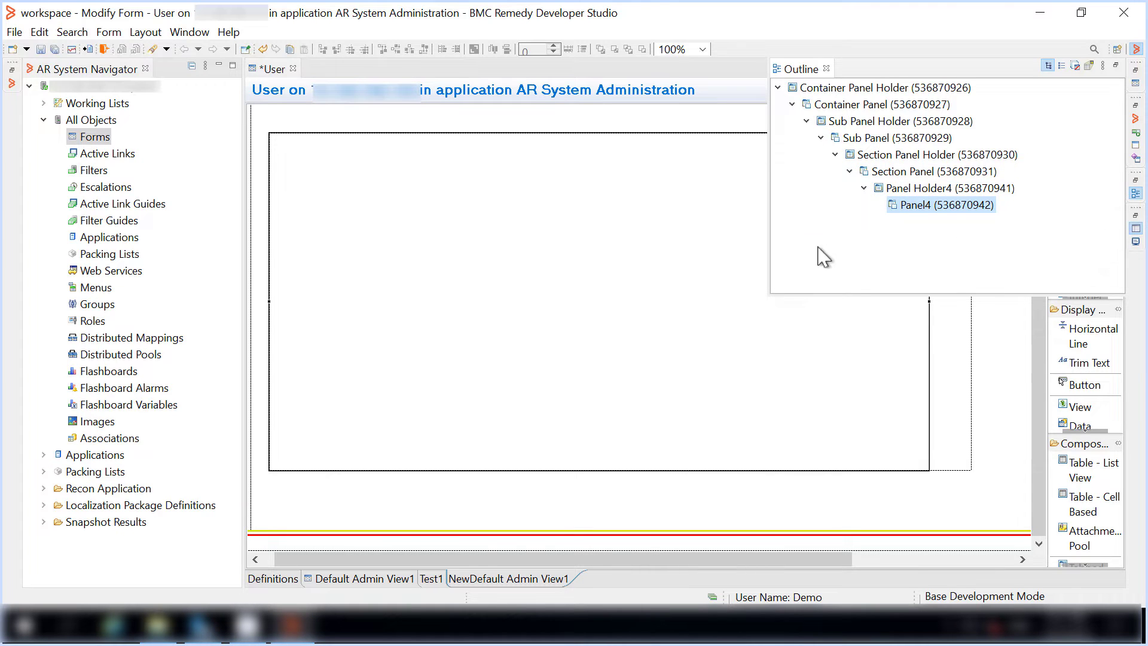
left_click_drag(1113, 247, 1115, 329)
left_click(1053, 332)
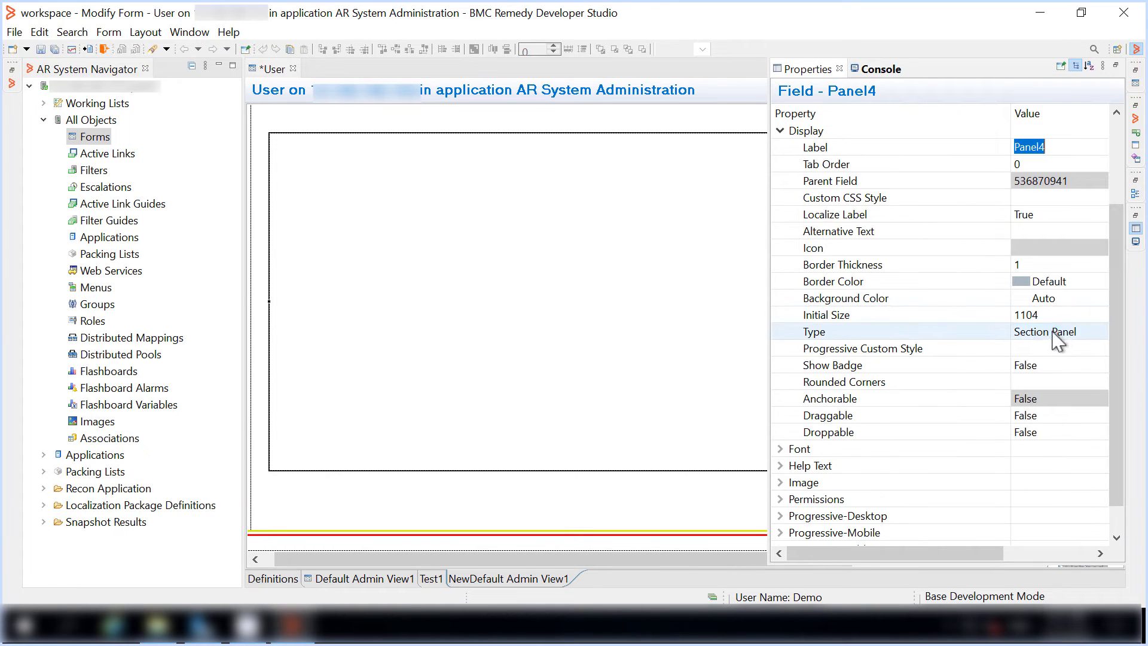
left_click(1099, 331)
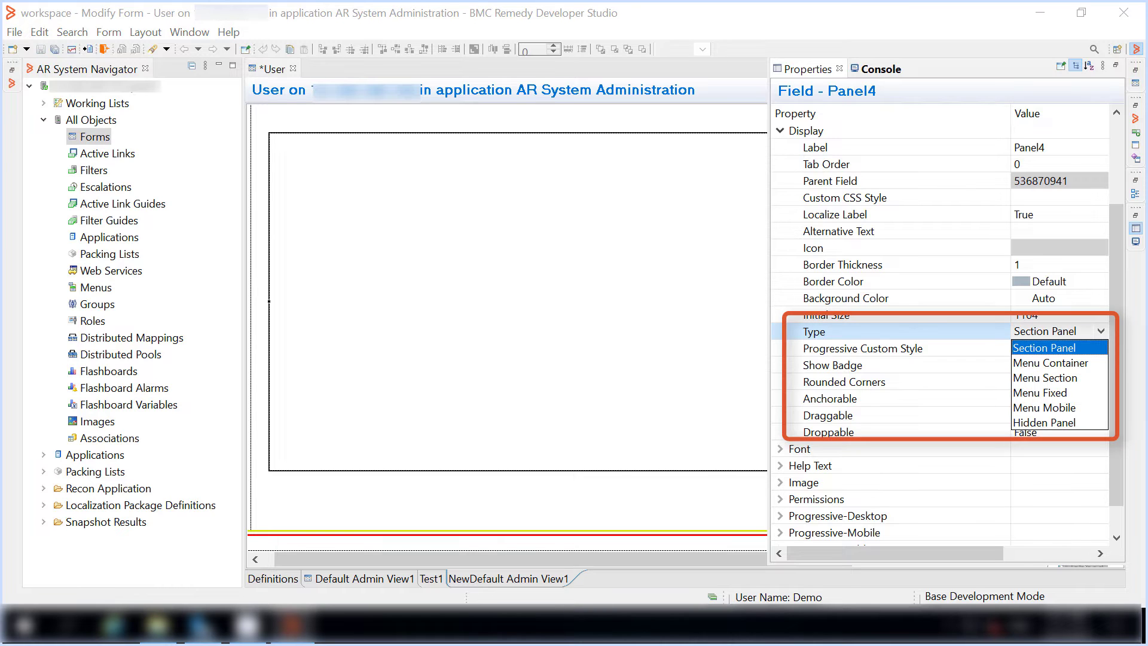
left_click(319, 233)
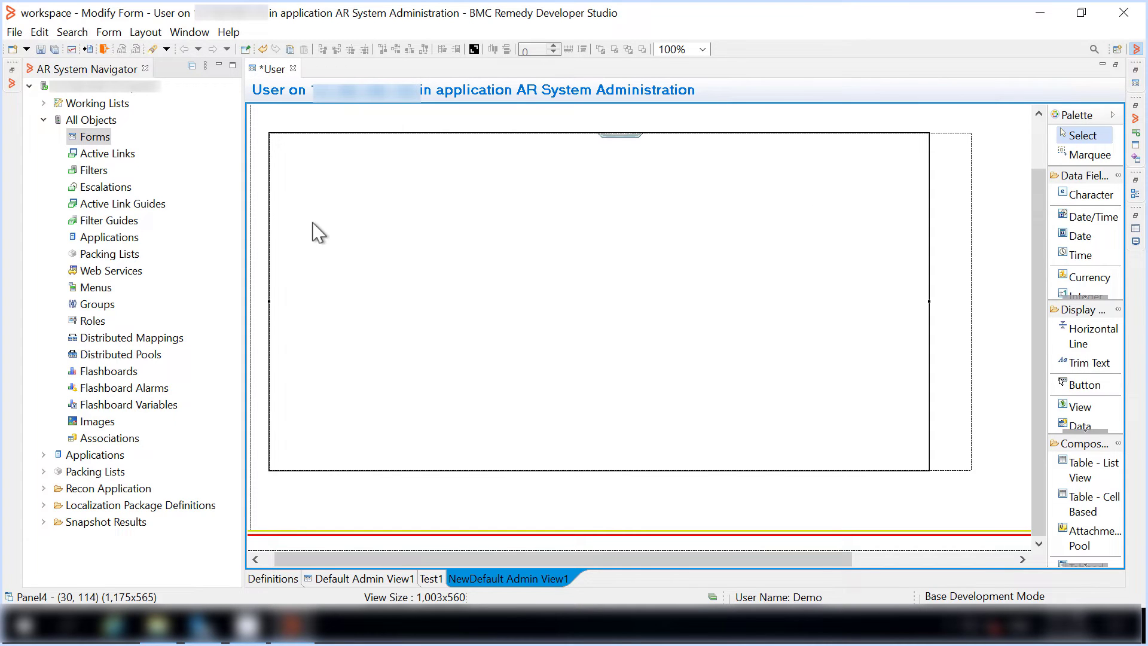
- Add a flow panel holder inside Panel4 and a new panel to Panel Holder5
right_click(319, 232)
mouse_move(382, 414)
mouse_move(668, 415)
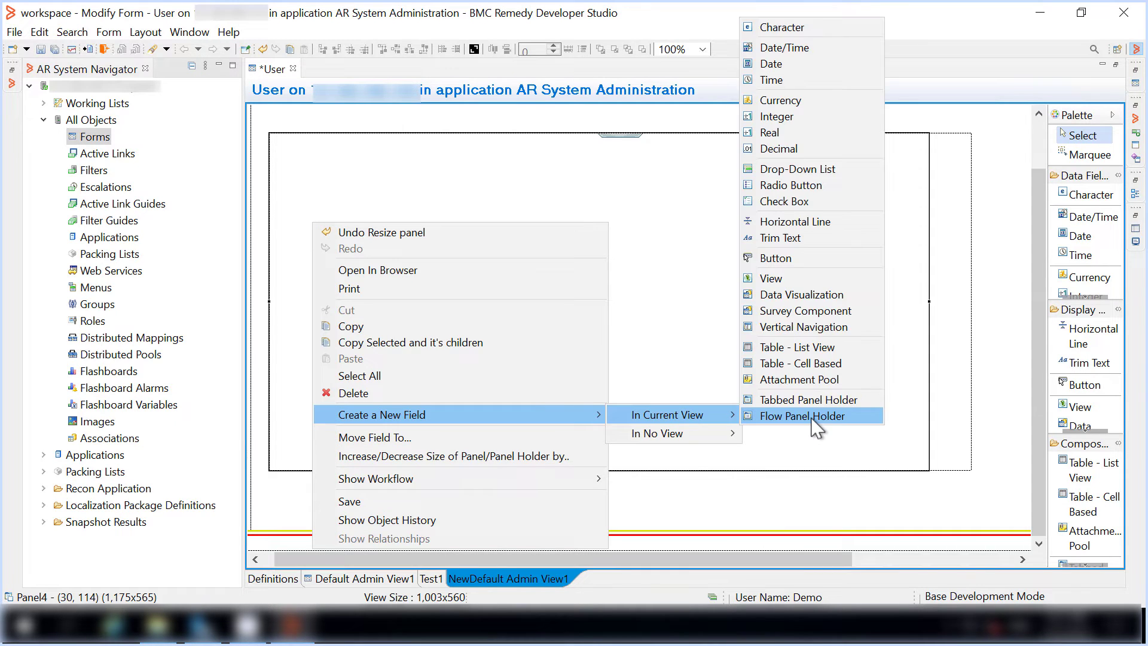
left_click(816, 417)
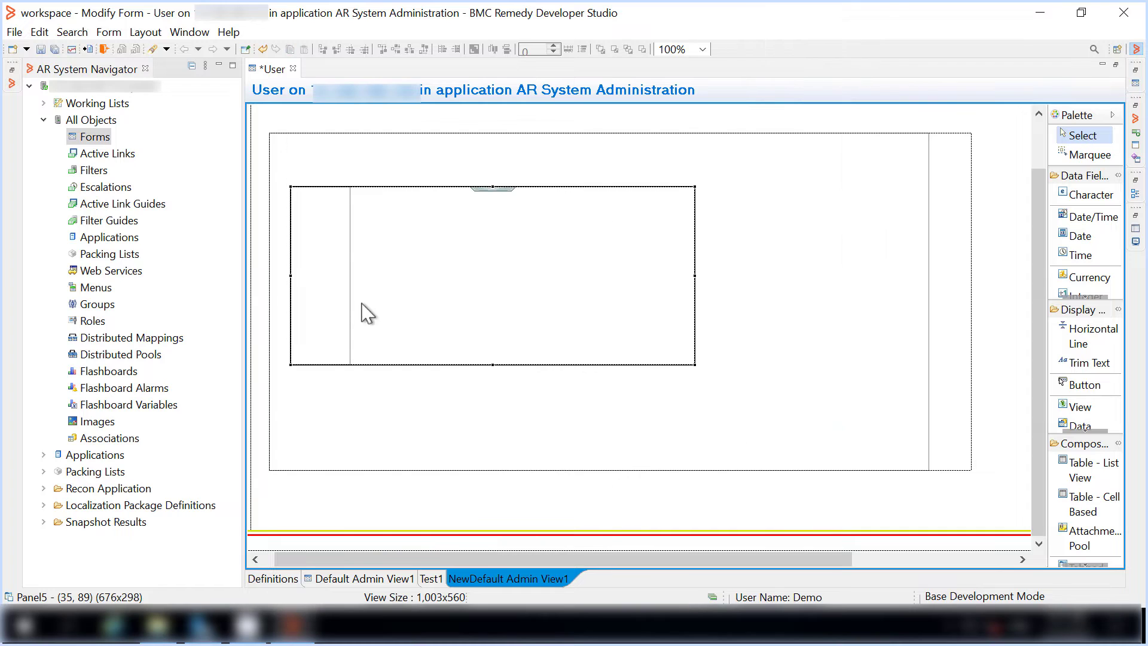
double_click(329, 299)
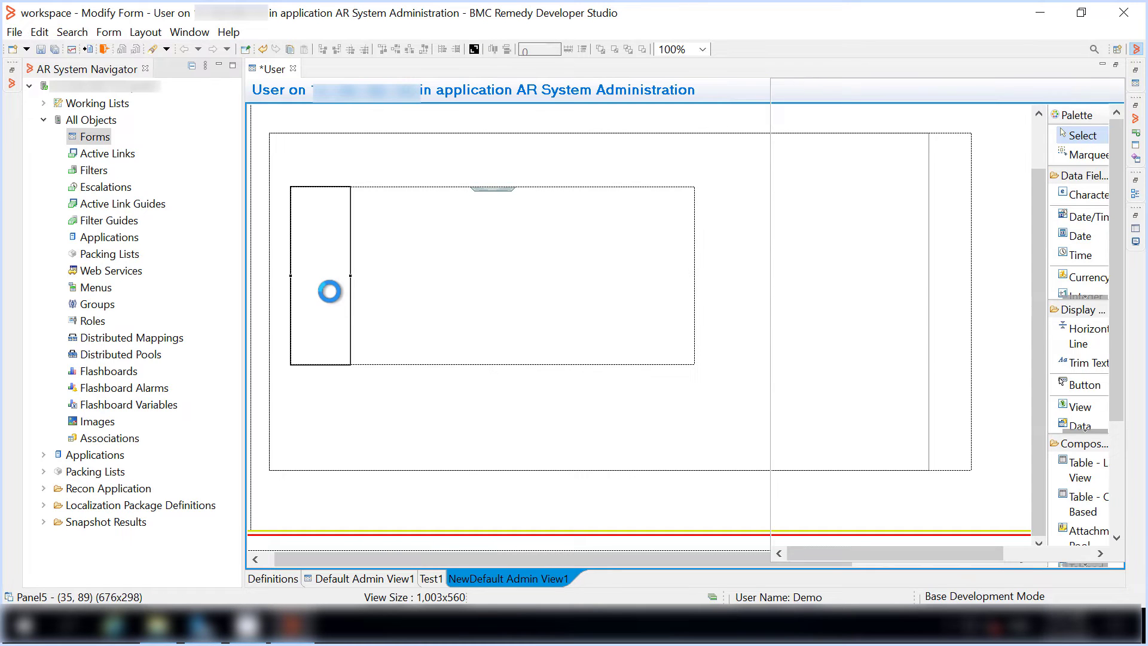
left_click(1134, 193)
right_click(937, 222)
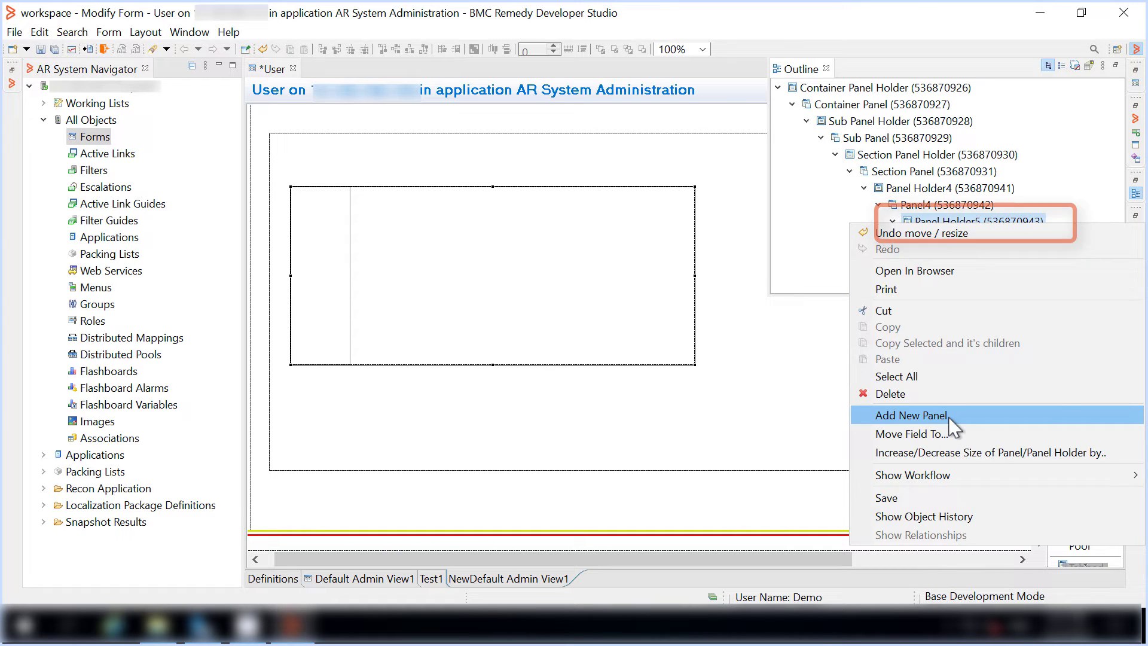
left_click(947, 420)
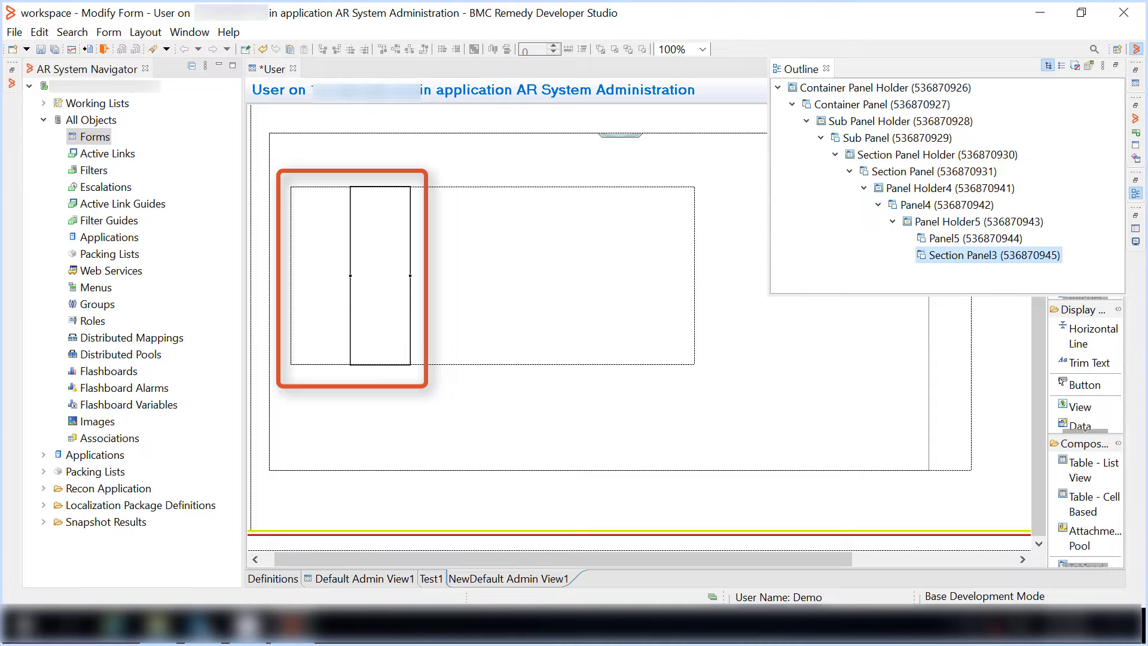
left_click(1062, 132)
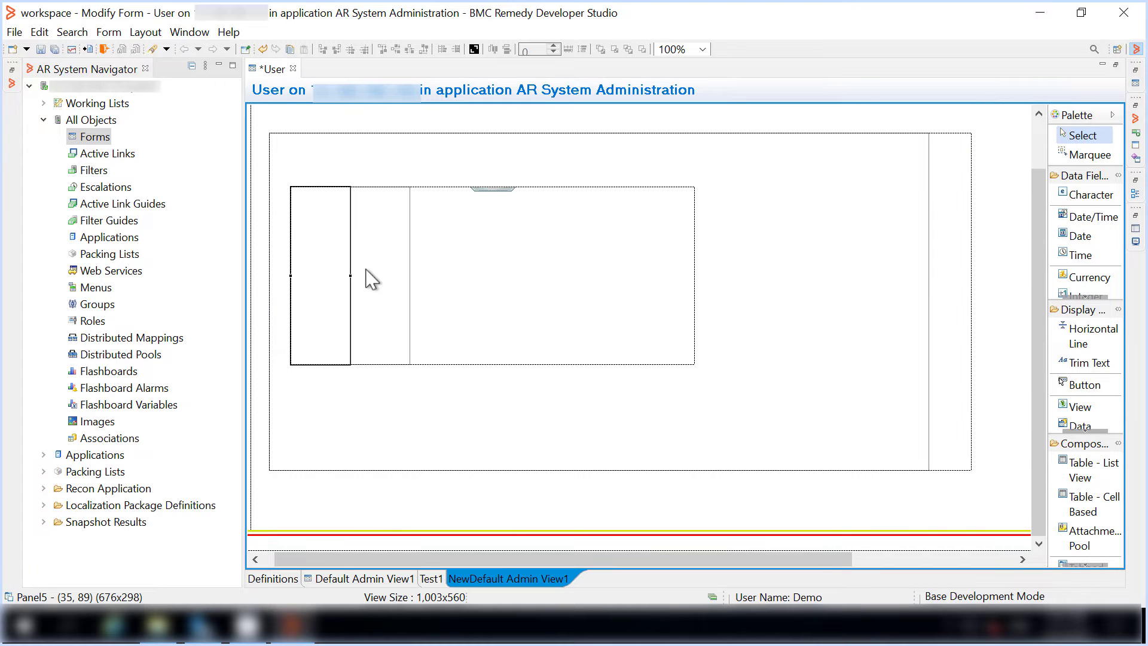
- Give the selected section panels a Progressive-Desktop width of 6/12
left_click(365, 271)
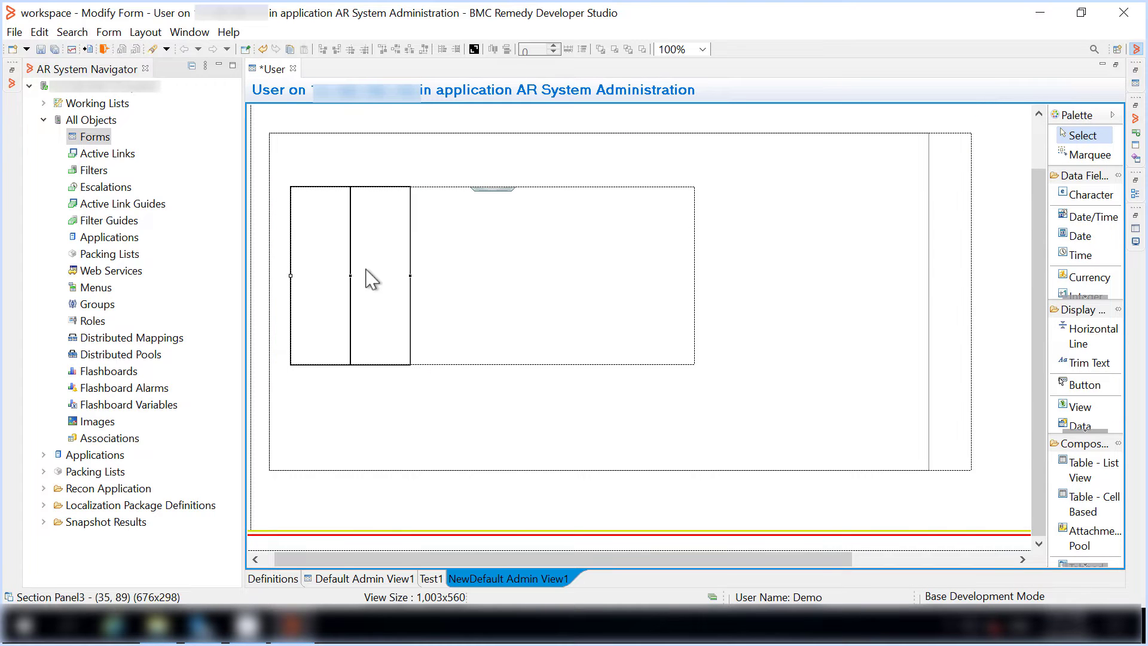
left_click(1134, 228)
double_click(807, 483)
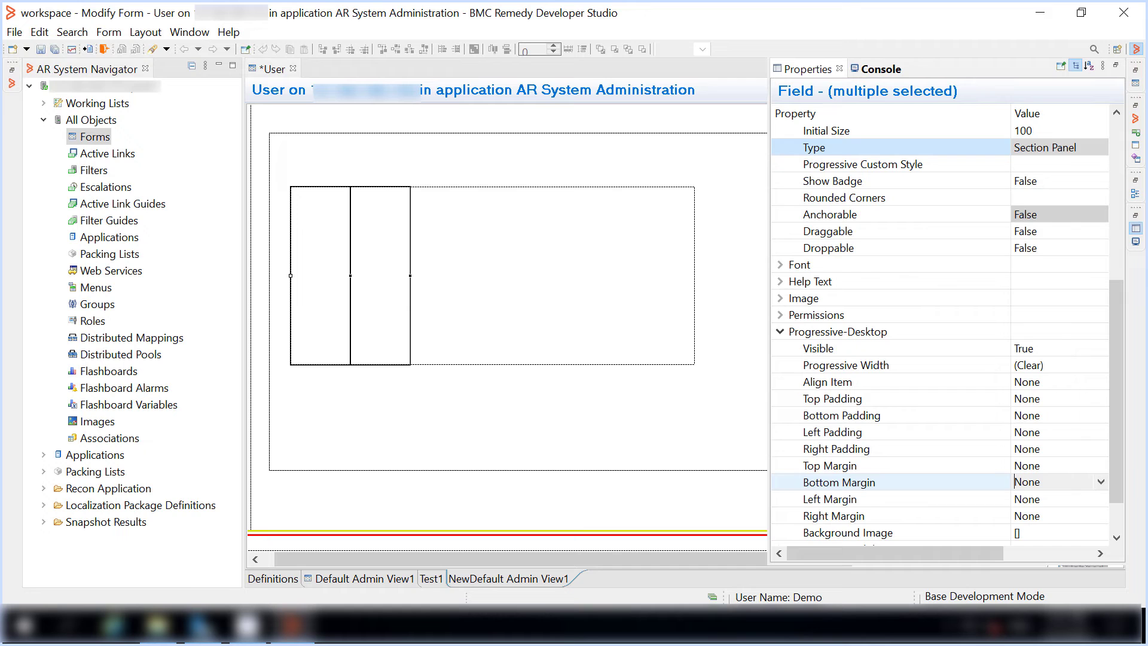
left_click(1049, 365)
left_click(1100, 365)
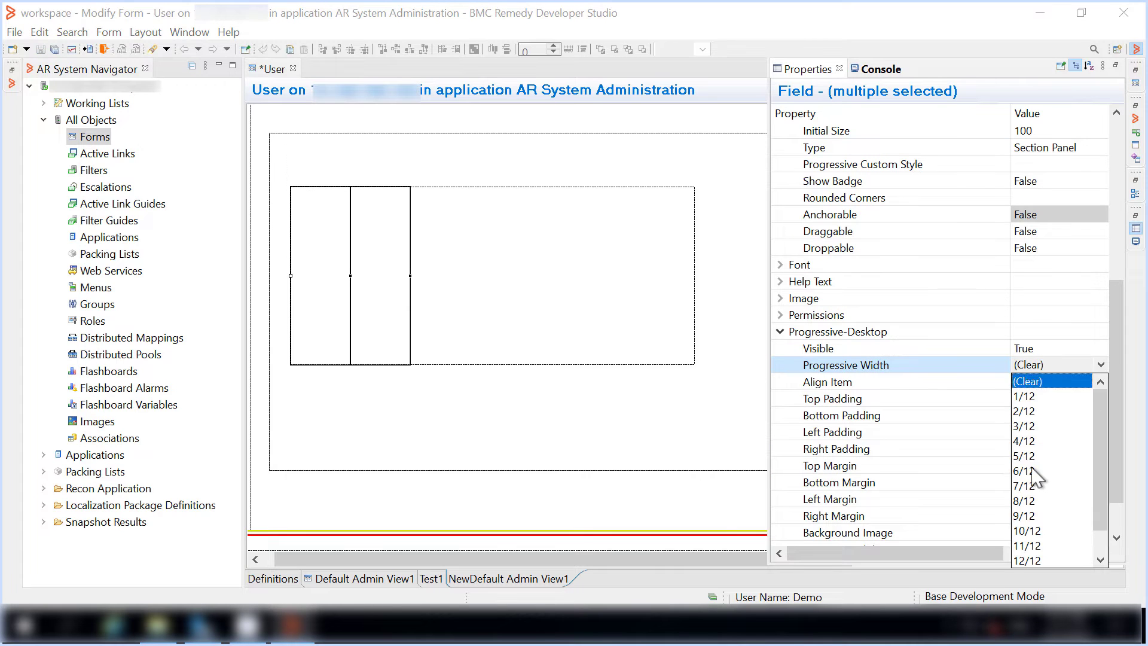
left_click(1034, 483)
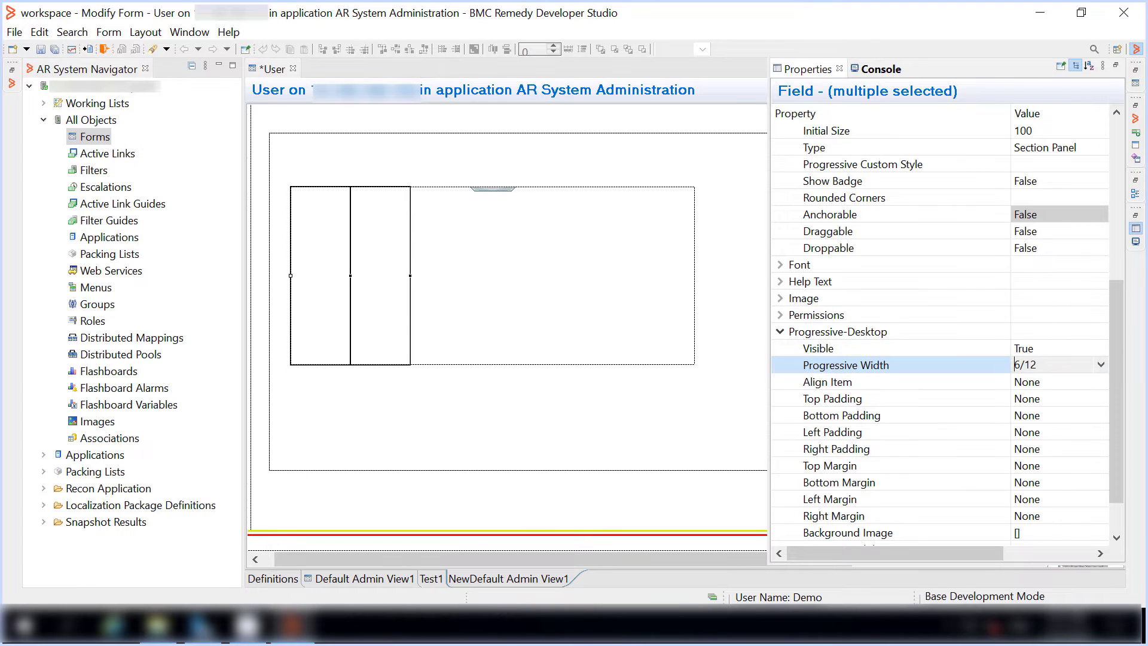
left_click(368, 280)
left_click(367, 279)
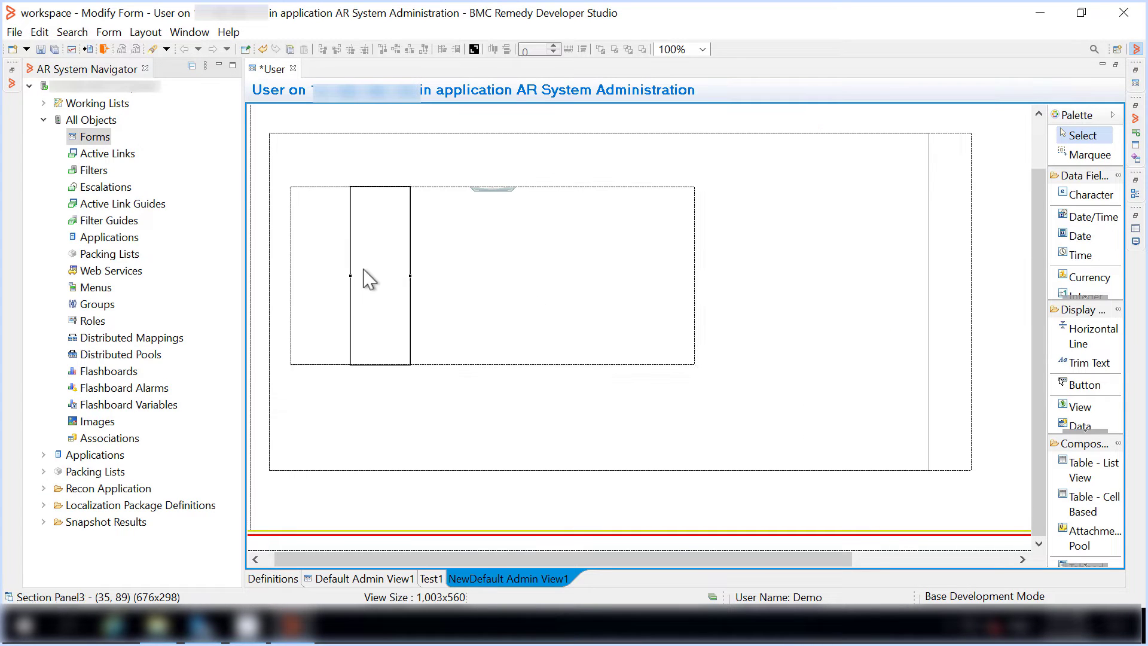
left_click(108, 31)
- Add the Email Address field to the view and make its panel a Menu Section
left_click(153, 76)
left_click(556, 214)
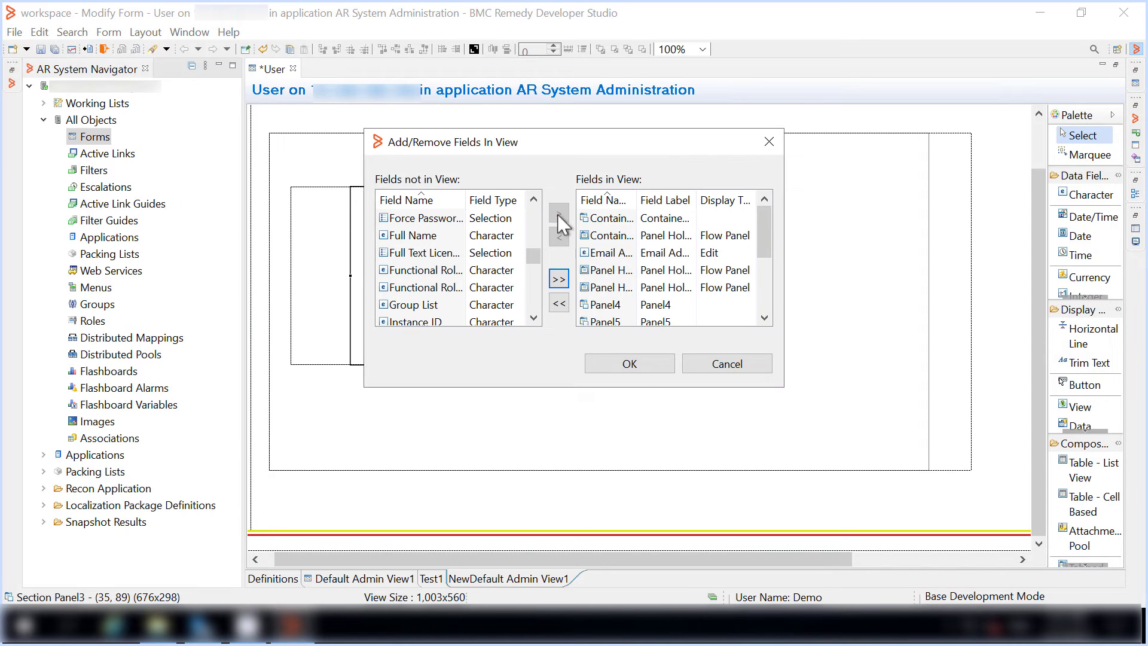
left_click(630, 363)
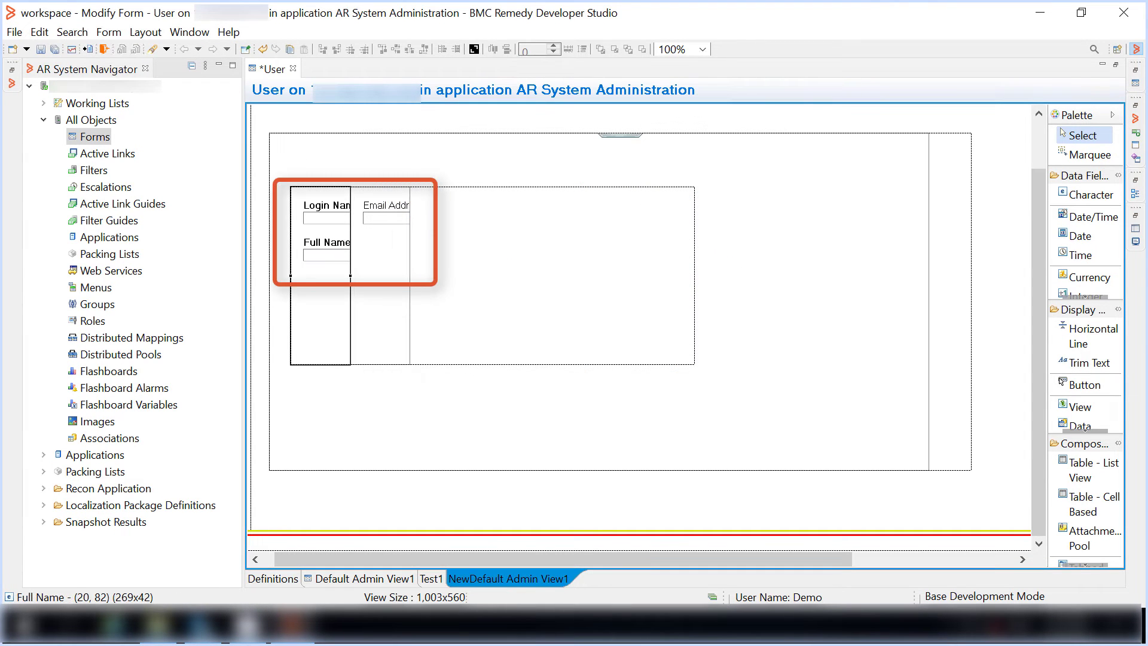
left_click(387, 291)
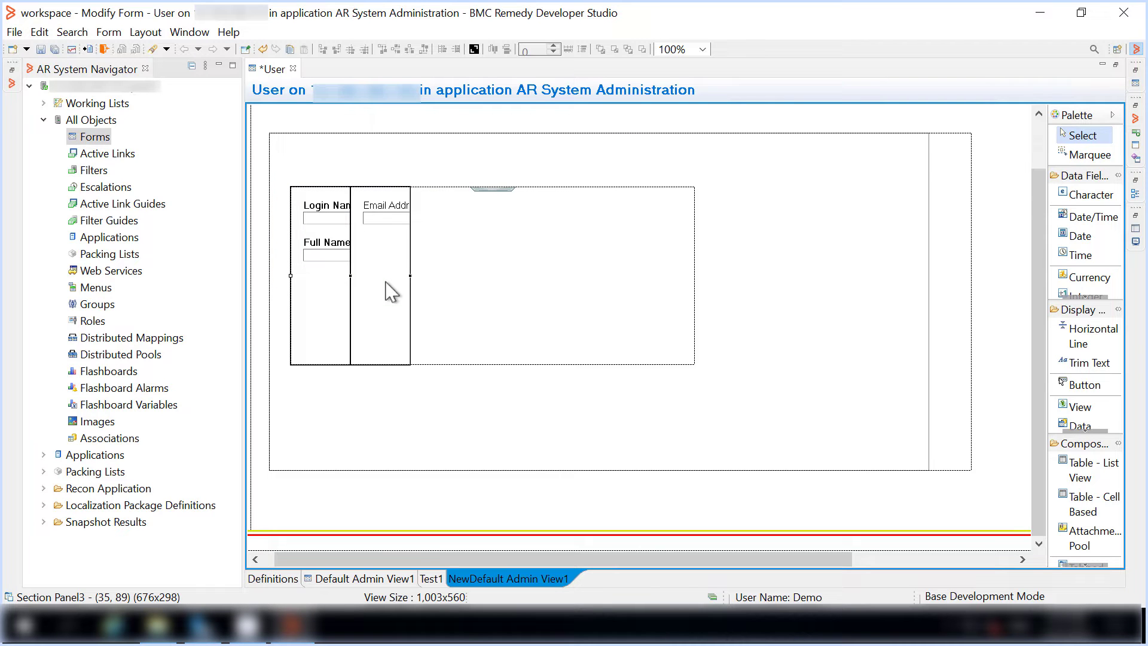
left_click(1137, 232)
scroll(1080, 269, "down", 3)
left_click(1083, 299)
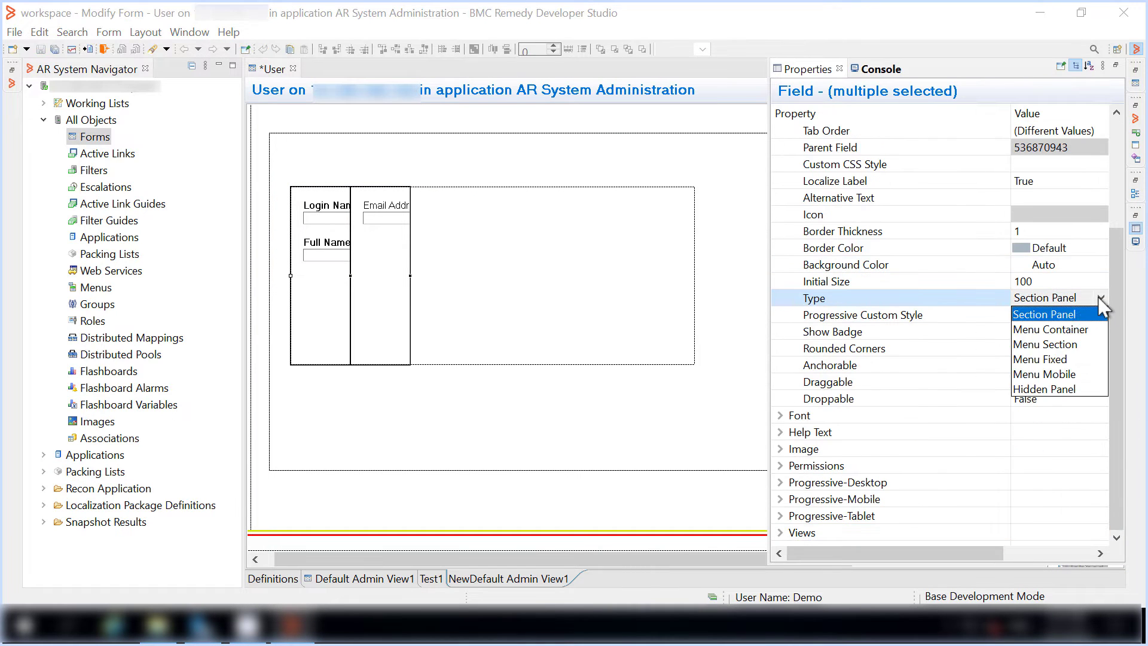
left_click(1053, 346)
- Set the label and name of view NewDefault Admin View1 to 'sample'
left_click(522, 579)
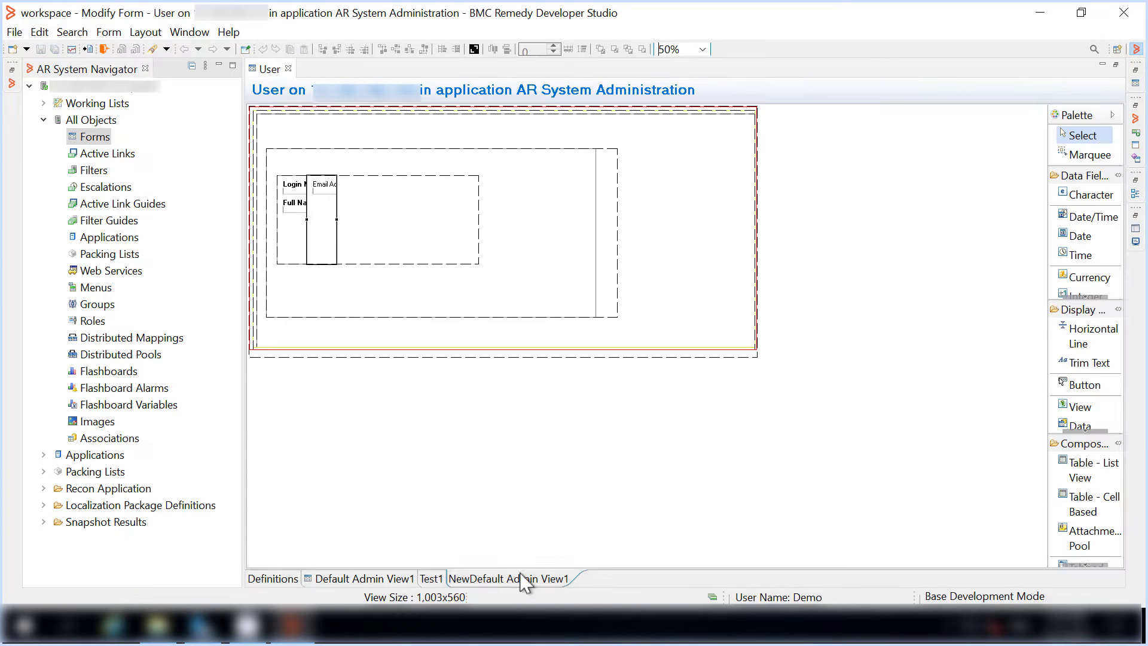
left_click(1136, 232)
left_click(780, 248)
left_click(1040, 281)
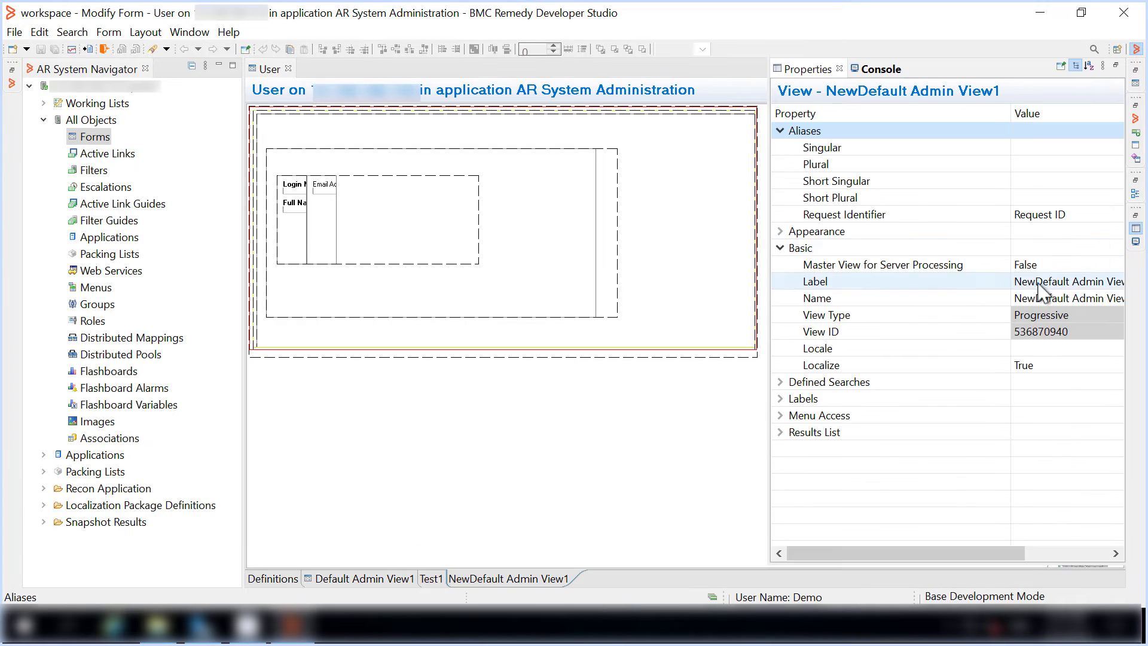
type("sample")
left_click(1043, 299)
type("sample")
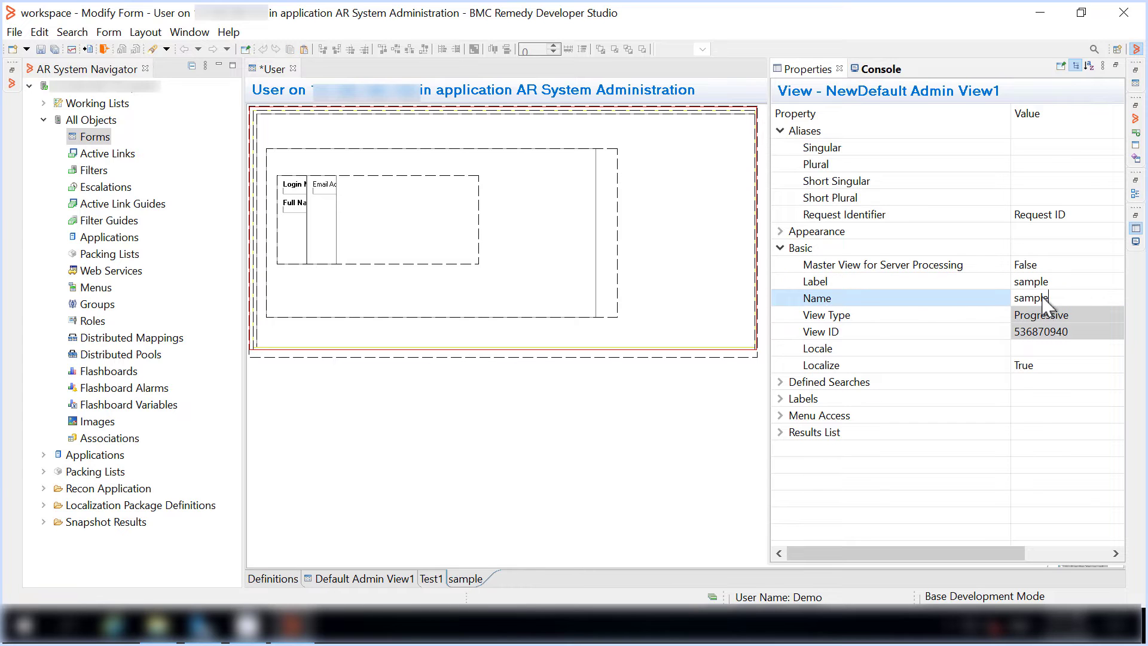
left_click(225, 318)
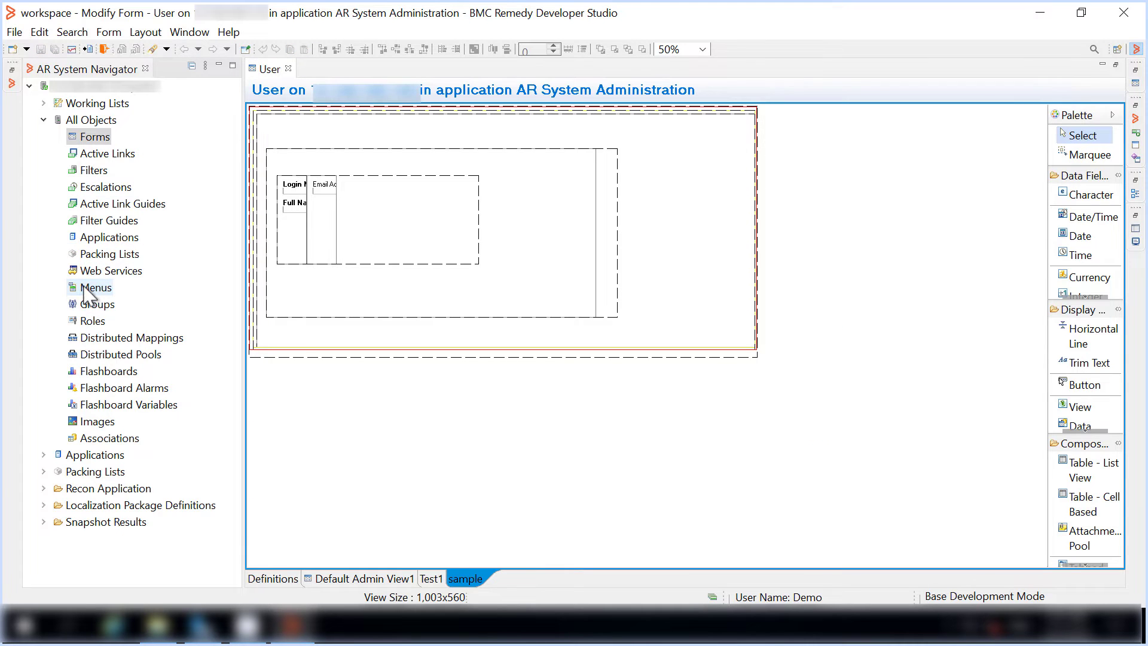
- Create search menu sample_menu on User view sample: label fields, value Login Name, qualification 1=1
right_click(84, 288)
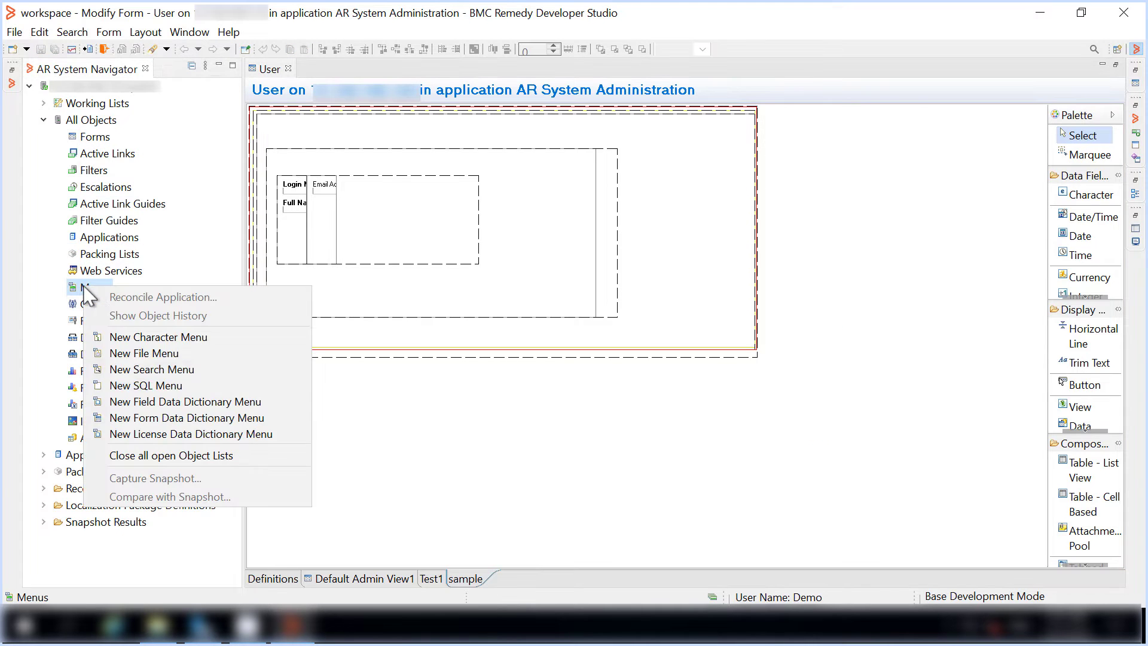
left_click(159, 372)
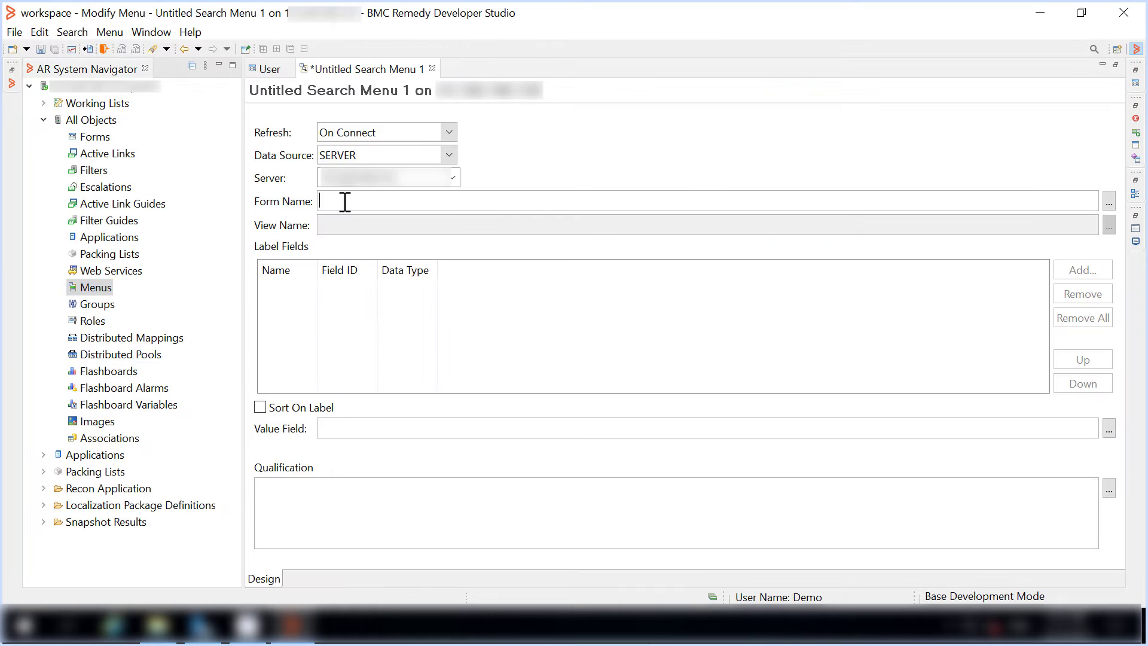
type("User")
type("sample")
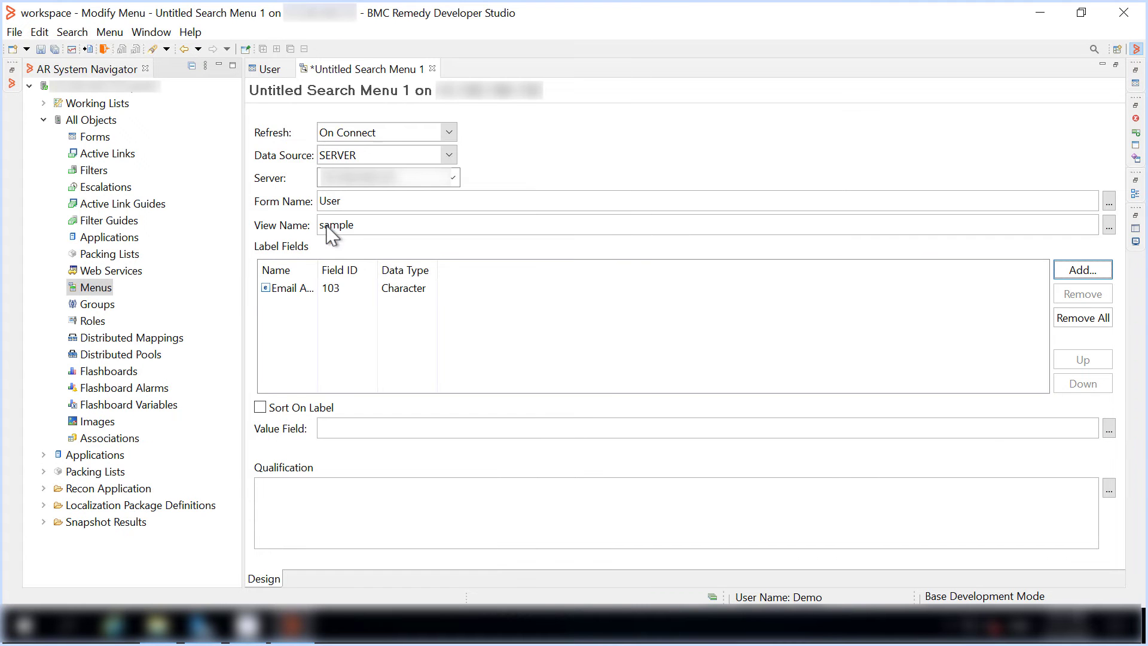
left_click(1088, 272)
left_click(333, 257)
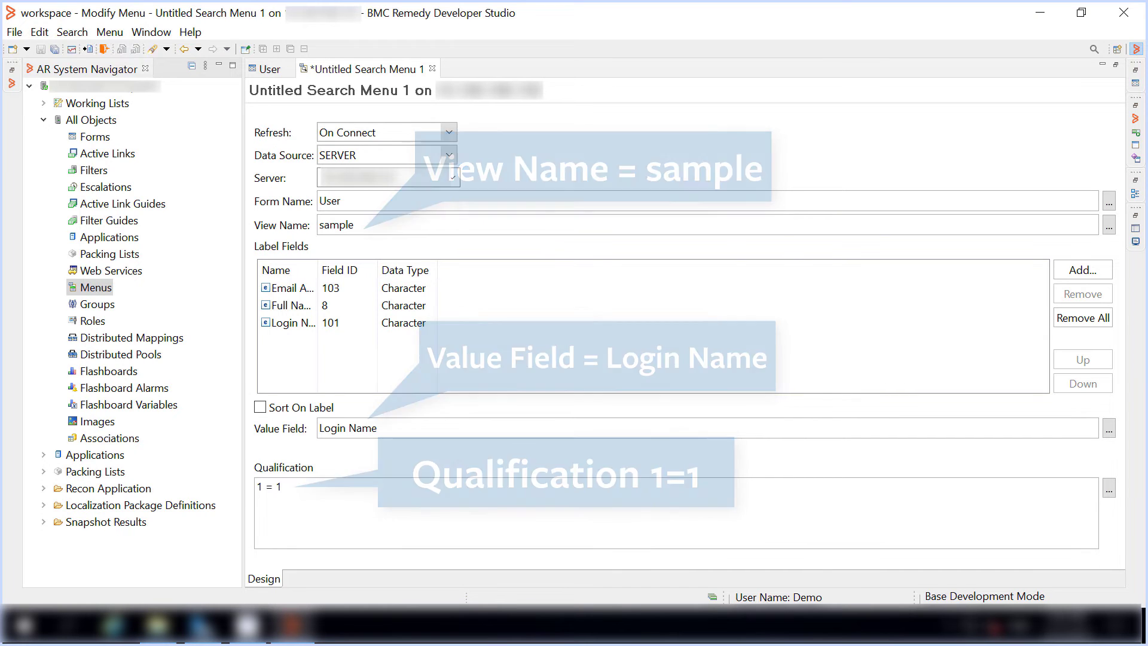
key("ctrl+s")
type("sample_menu")
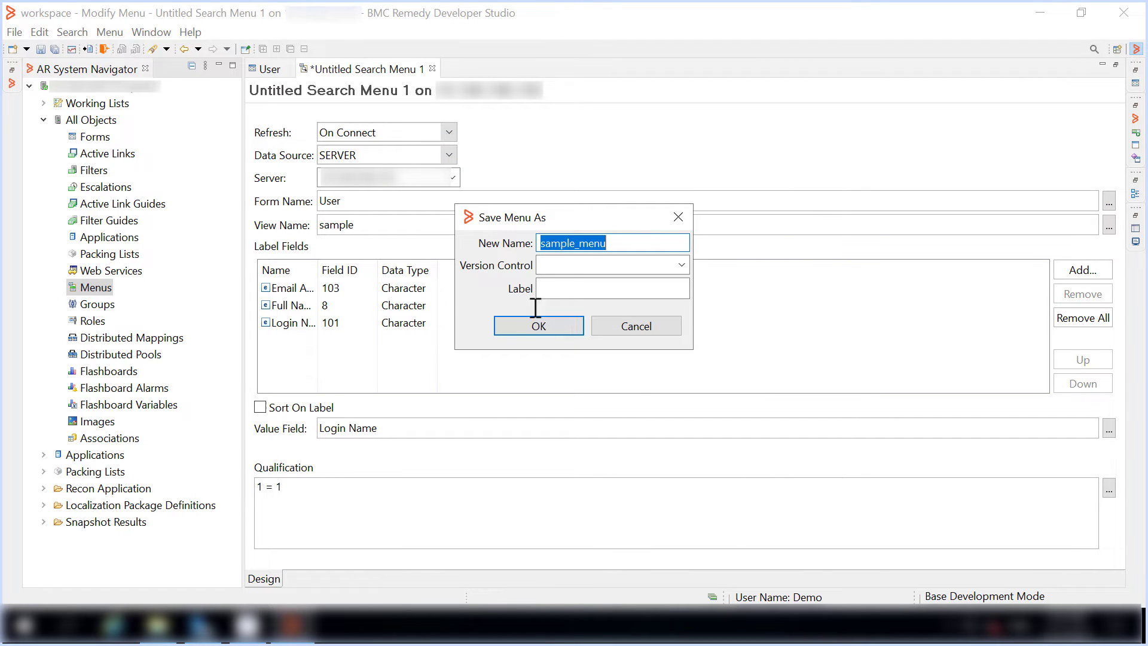
left_click(524, 327)
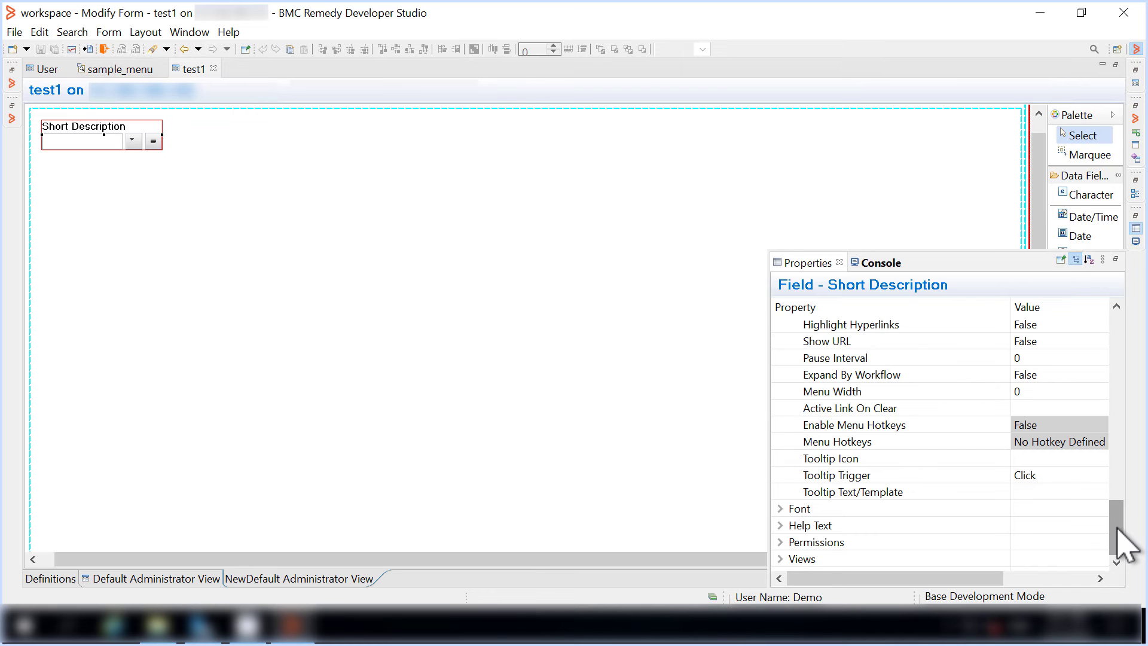
left_click_drag(1119, 542, 1119, 474)
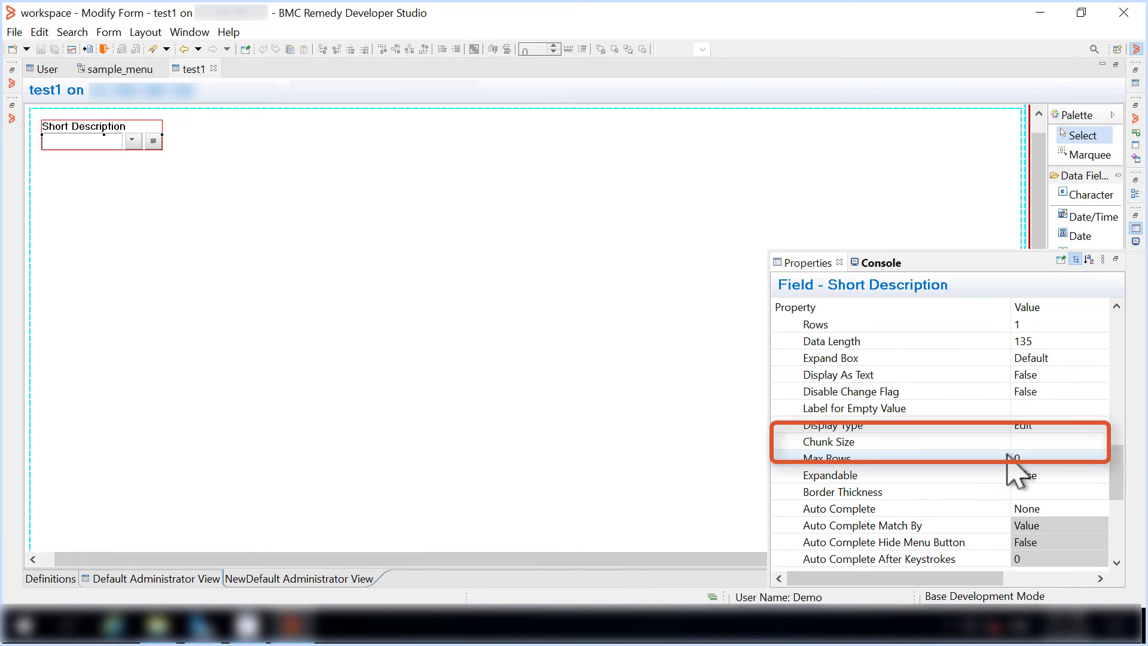
- Enter 5 as the Short Description field's Chunk Size
left_click(1029, 441)
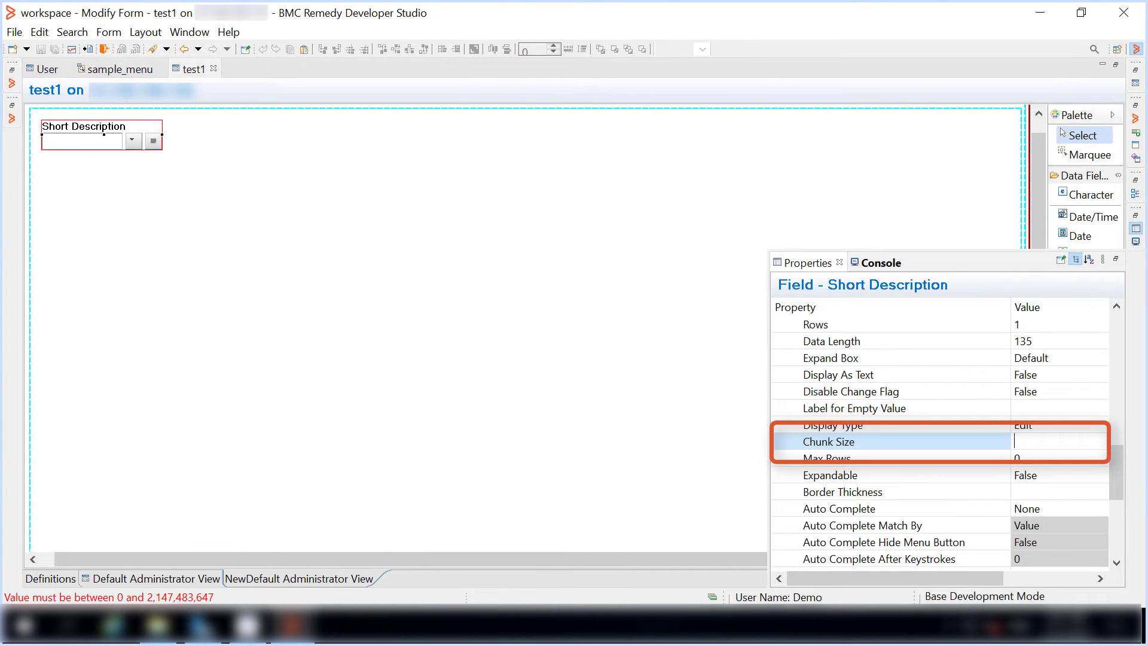
type("5")
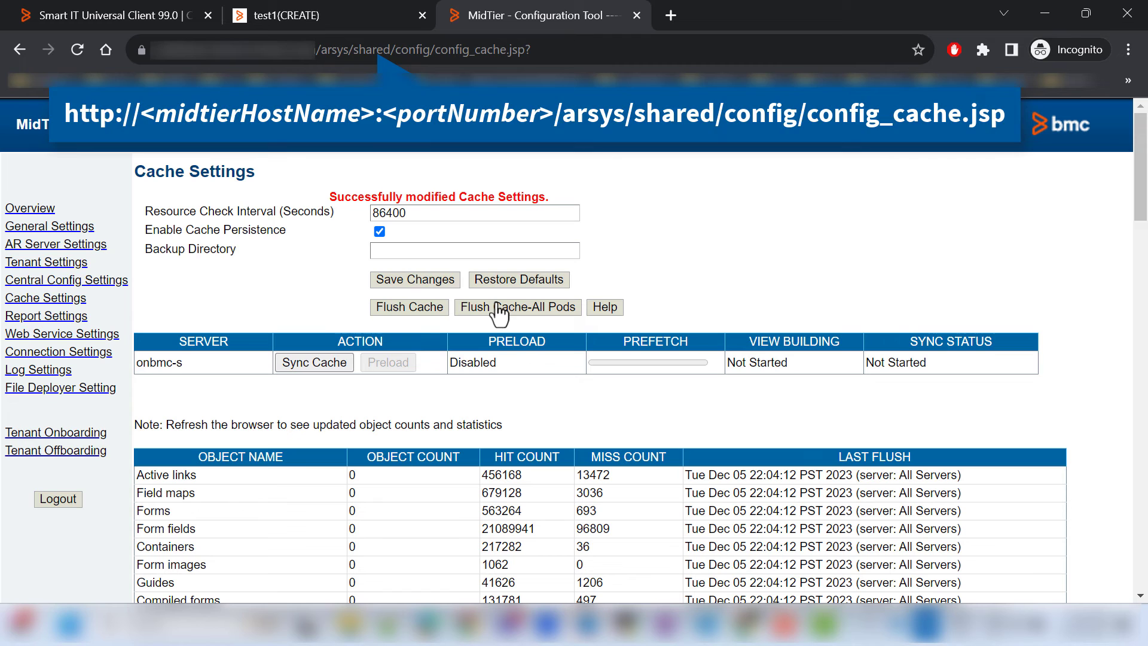
- Request Flush Cache-All Pods on the Mid Tier Cache Settings page and respond to its confirmation
left_click(495, 306)
left_click(670, 253)
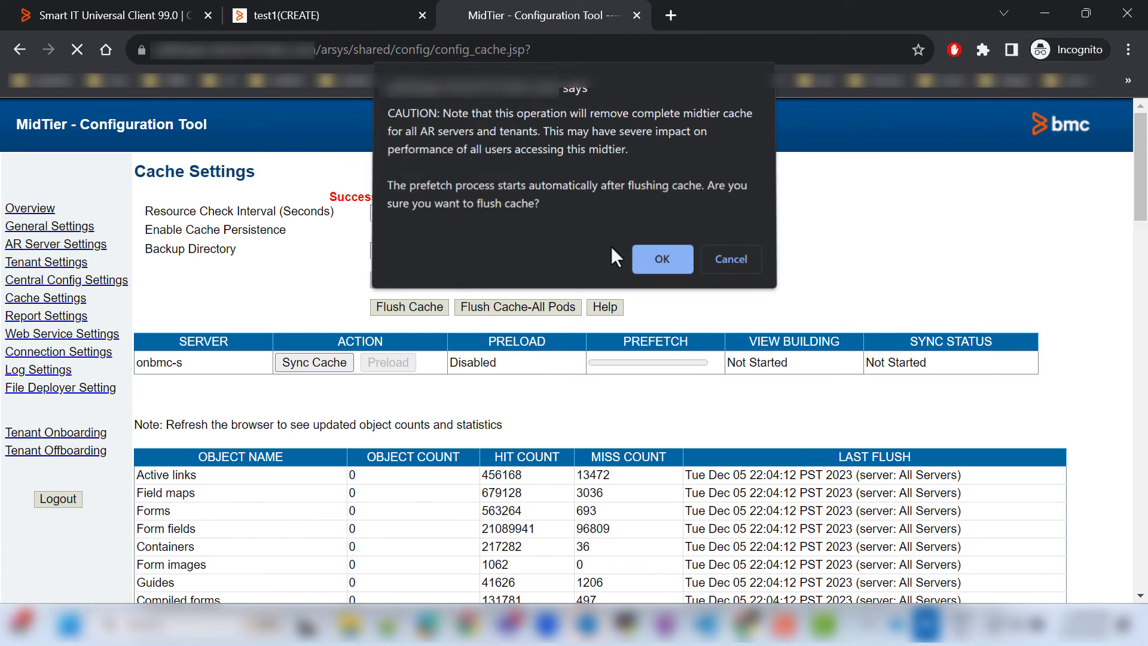